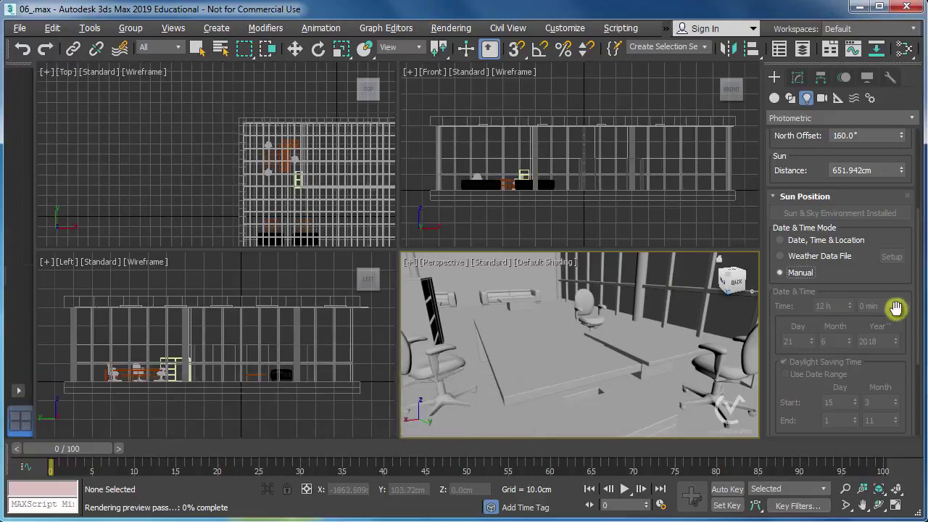
# Step: Briefly check the Environment and Effects settings, then close them again
pyautogui.moveTo(917, 319); pyautogui.dragTo(904, 245)
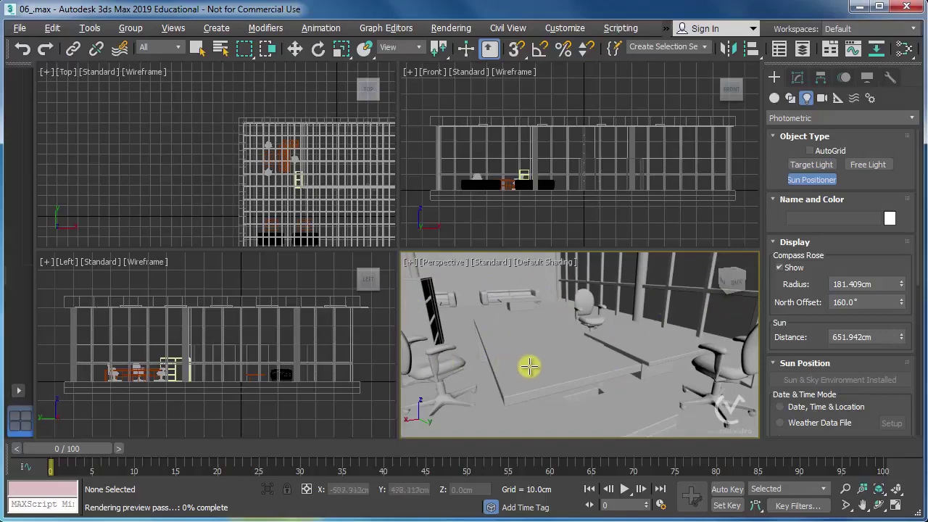
pyautogui.click(450, 27)
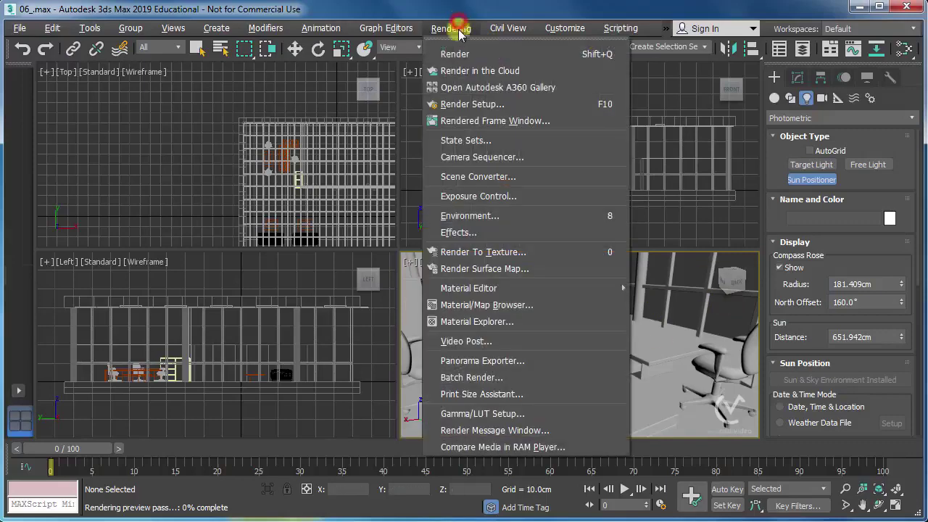
pyautogui.click(493, 217)
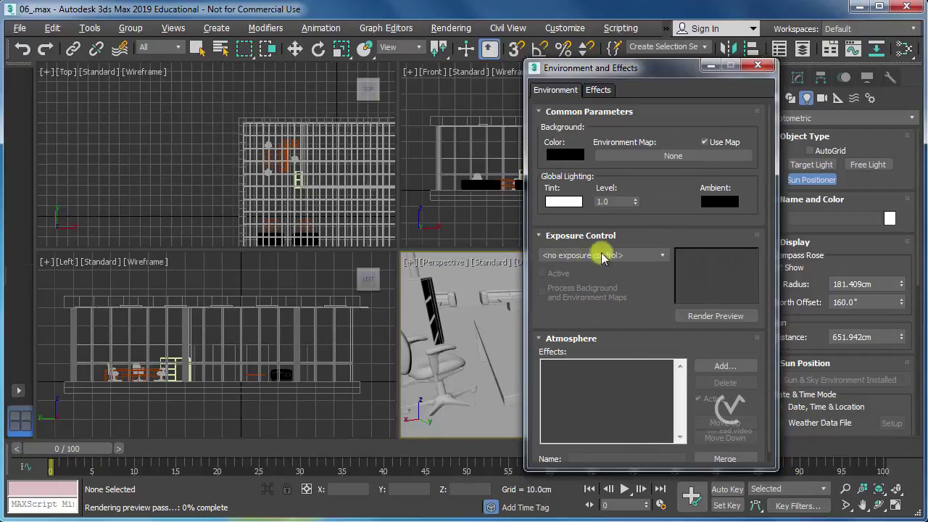
pyautogui.click(758, 68)
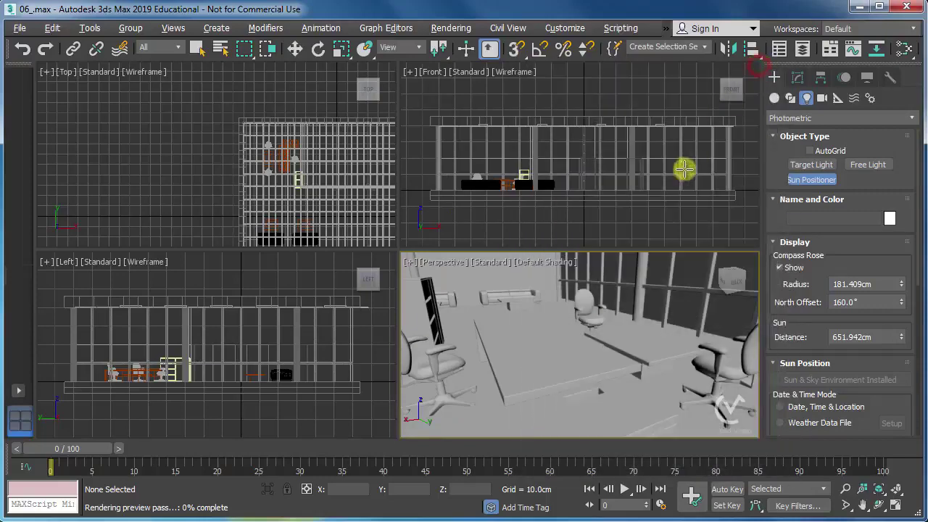
# Step: Zoom the Top view out and drag out the Sun Positioner compass rose left of the office
pyautogui.scroll(-4, 178, 187)
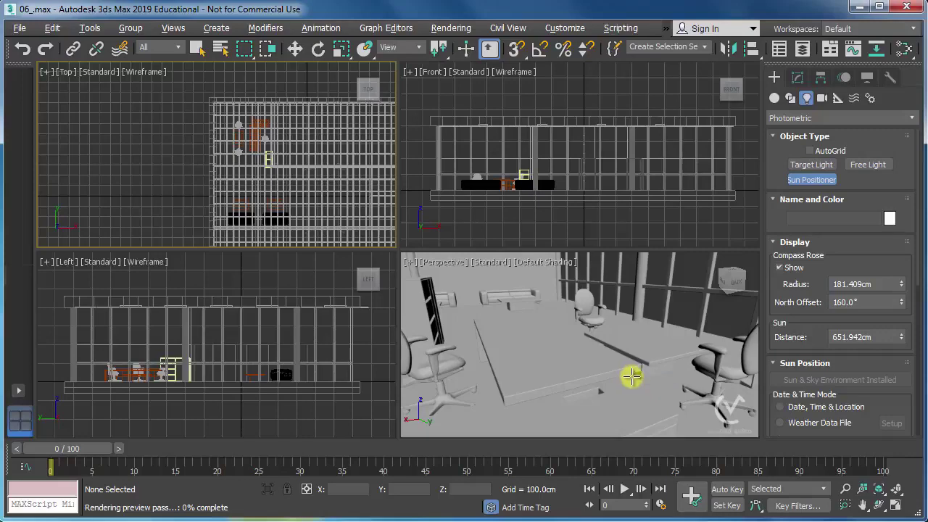
pyautogui.scroll(2, 176, 171)
pyautogui.scroll(3, 176, 171)
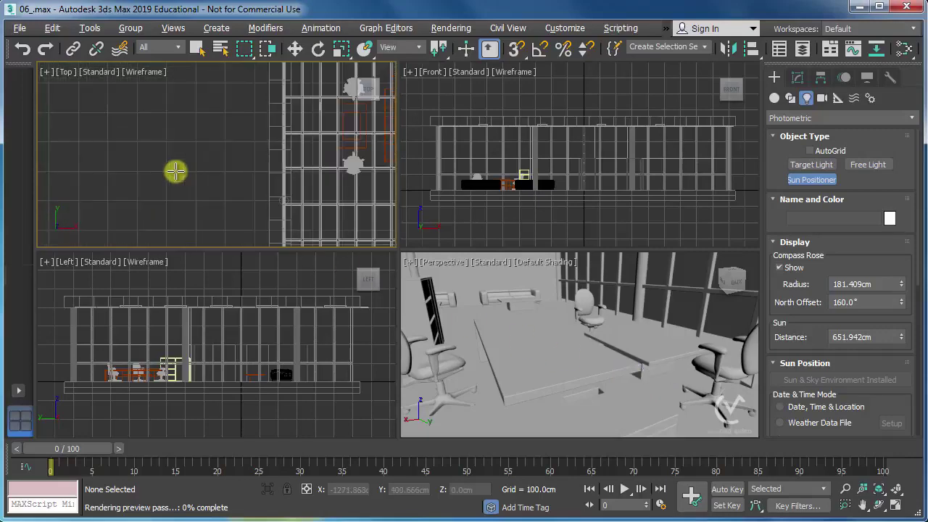
pyautogui.scroll(3, 176, 171)
pyautogui.scroll(-5, 175, 171)
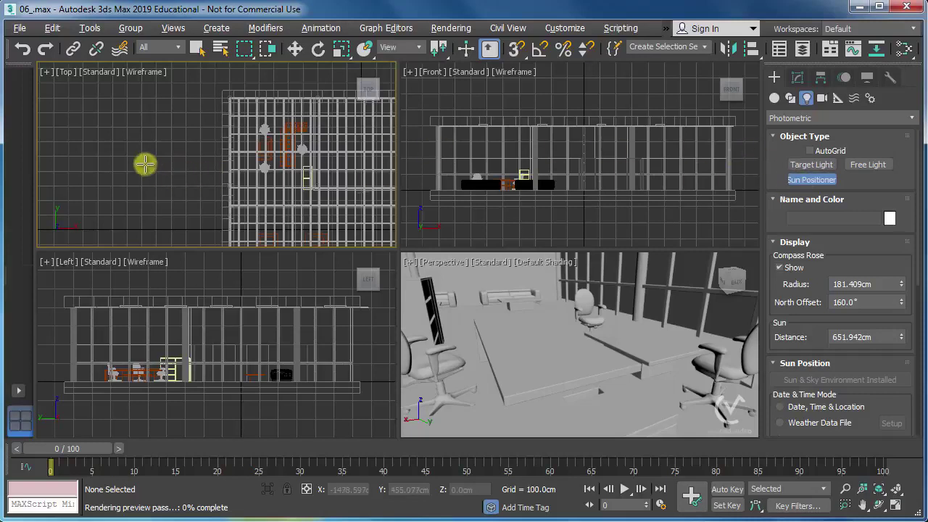
pyautogui.scroll(-2, 147, 162)
pyautogui.moveTo(149, 159); pyautogui.dragTo(207, 158, button='middle')
# Step: Size the compass rose, fix North Offset at 160° and sun distance at 760.009 cm, and activate Perspective
pyautogui.moveTo(177, 156)
pyautogui.mouseDown()
pyautogui.moveTo(185, 187)
pyautogui.moveTo(195, 186)
pyautogui.moveTo(187, 174)
pyautogui.mouseUp()
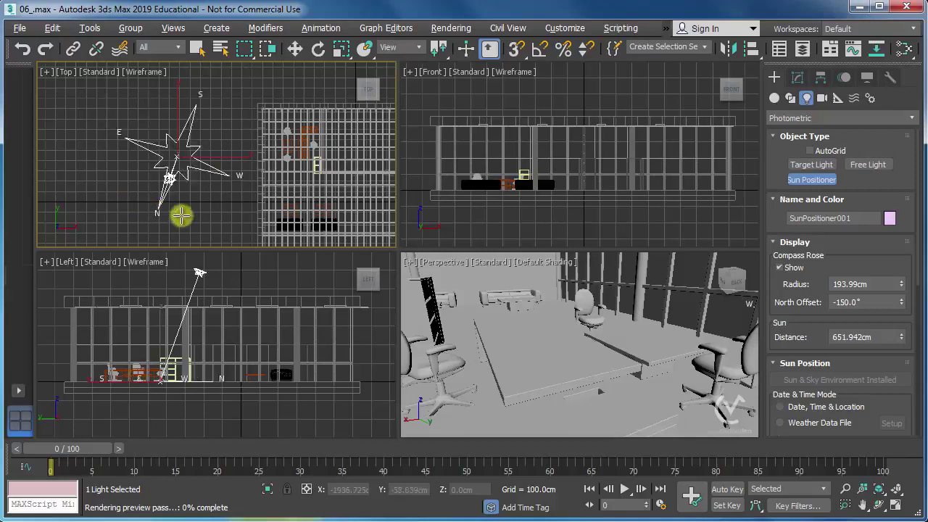
pyautogui.click(203, 213)
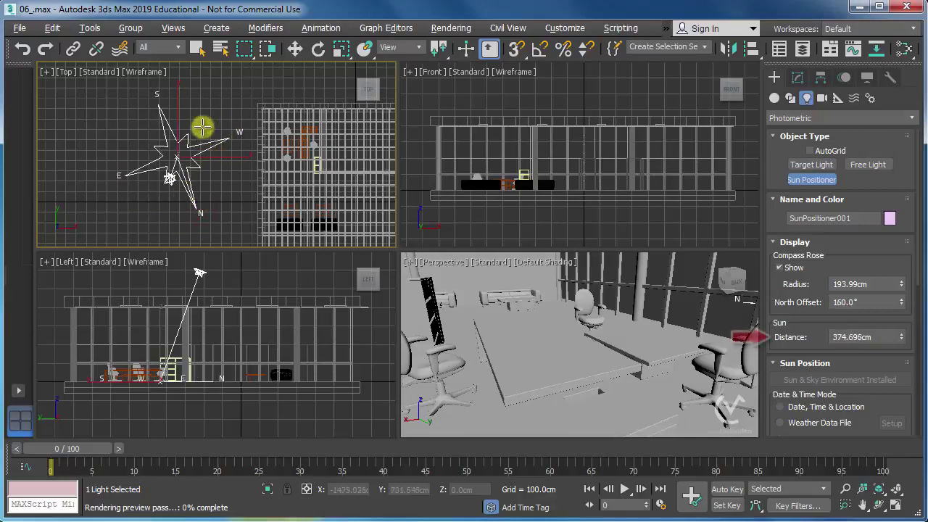
pyautogui.click(224, 89)
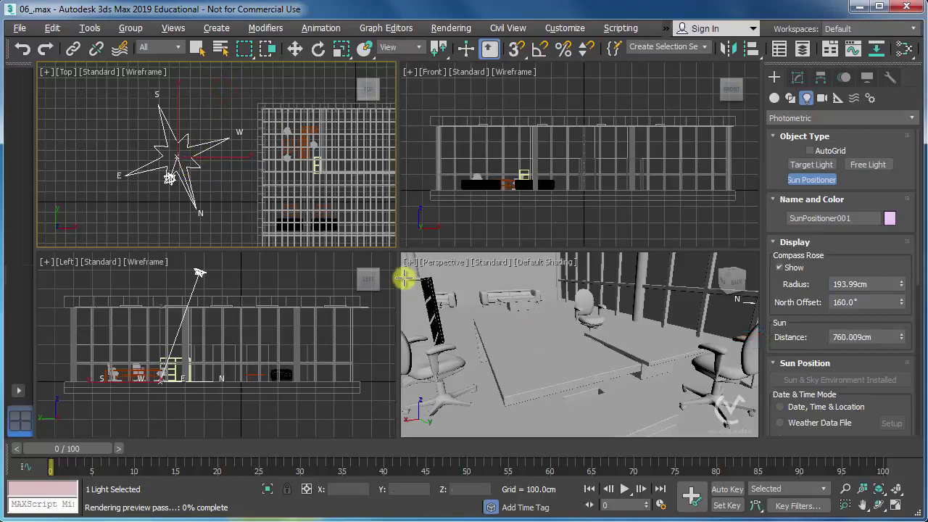
pyautogui.click(571, 271)
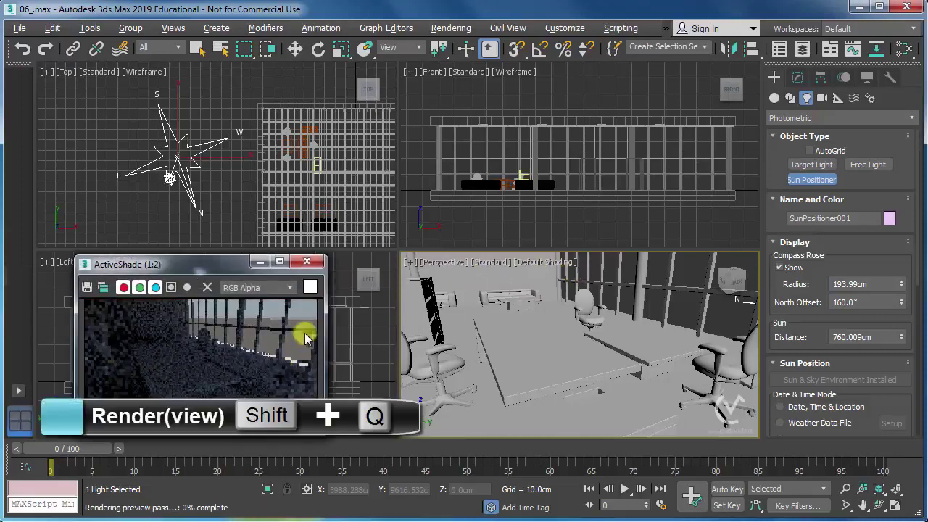
# Step: Enlarge the ActiveShade window, toggle Date, Time & Location mode, and return to Manual
pyautogui.moveTo(327, 257); pyautogui.dragTo(398, 168)
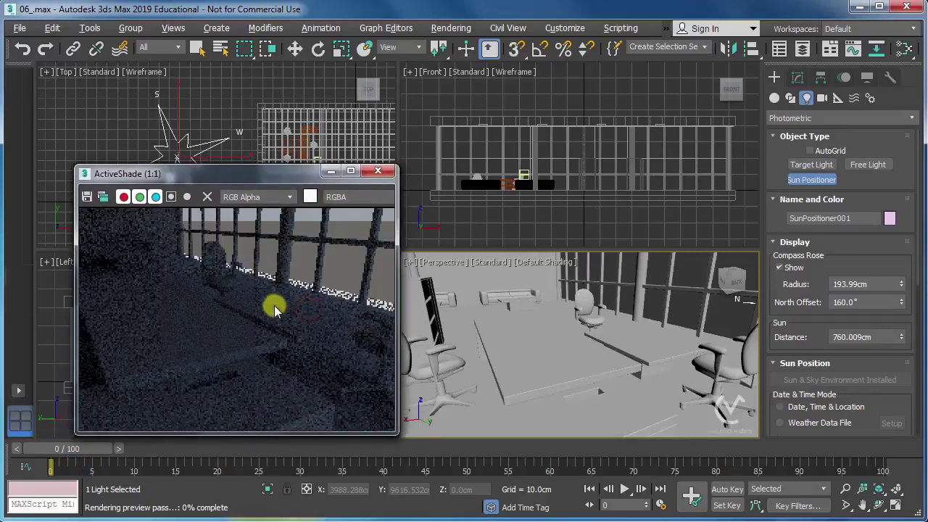
pyautogui.moveTo(915, 179); pyautogui.dragTo(913, 219)
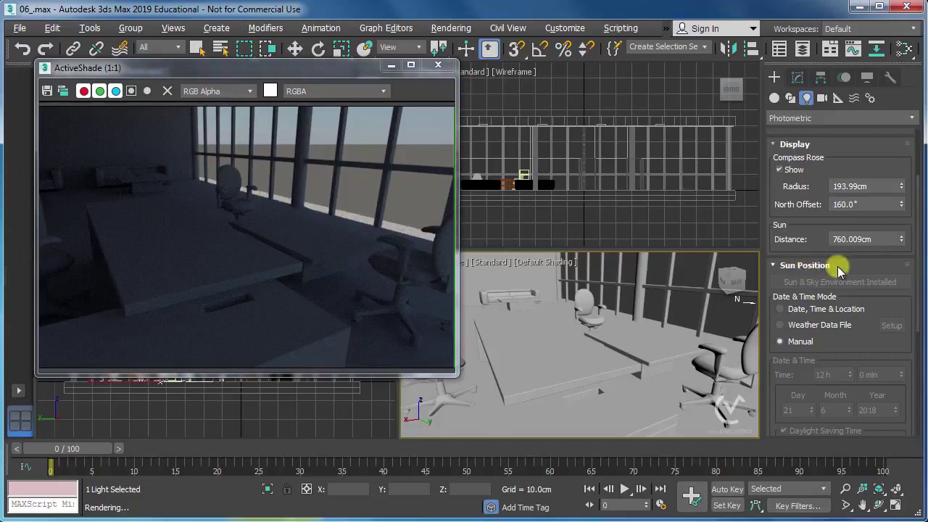
pyautogui.click(811, 309)
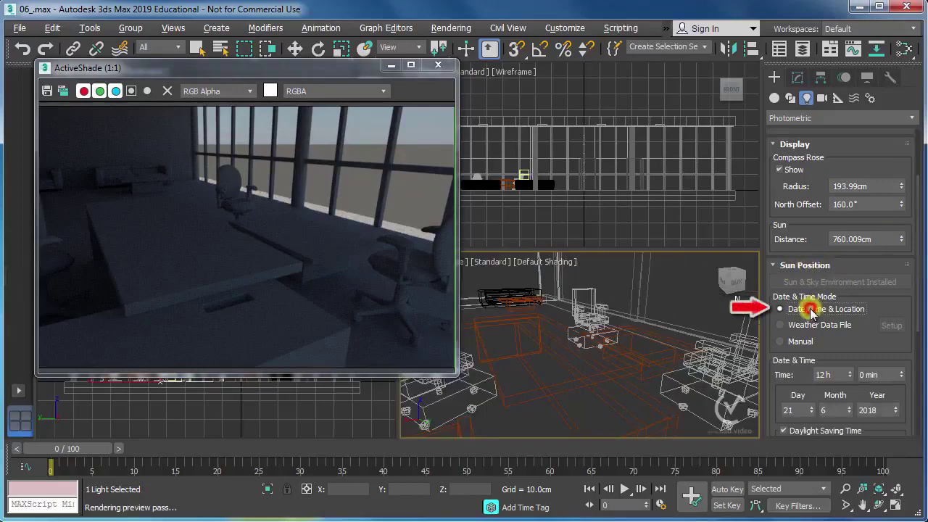
pyautogui.click(797, 341)
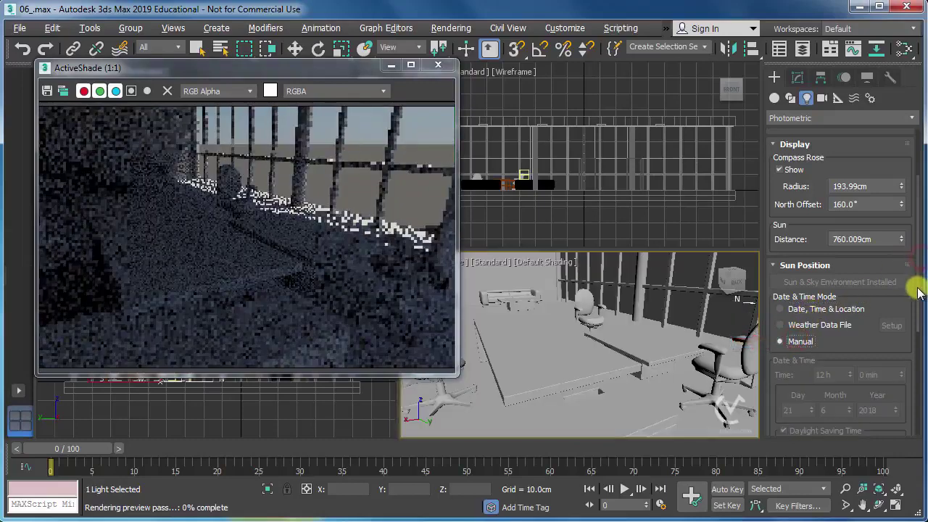
# Step: Swing the sun's azimuth to 149.388° and shift the preview window off the Top view
pyautogui.moveTo(920, 270); pyautogui.dragTo(920, 409)
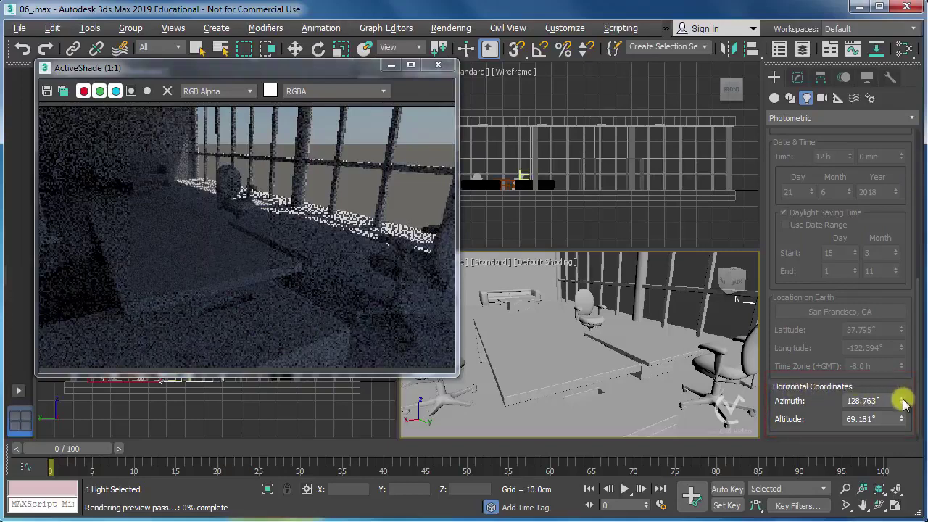
pyautogui.moveTo(901, 400); pyautogui.dragTo(902, 379)
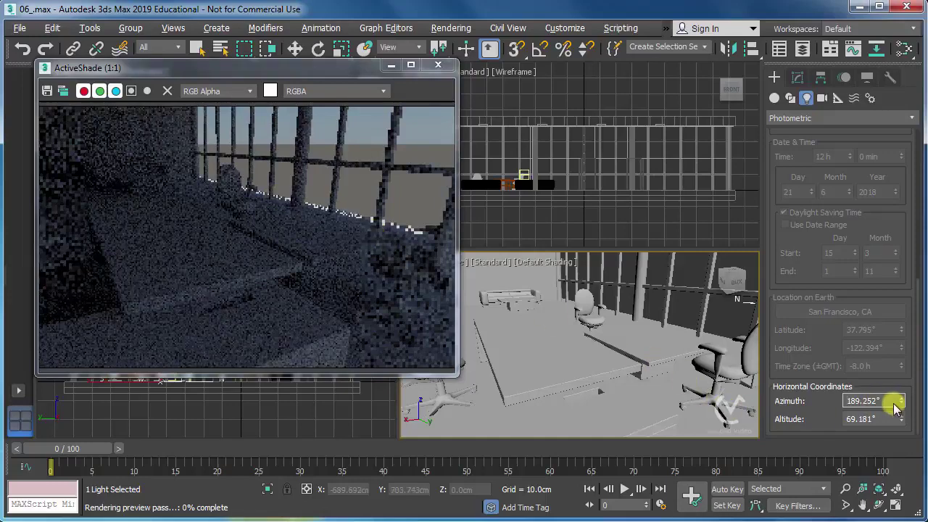
pyautogui.moveTo(903, 413); pyautogui.dragTo(903, 420)
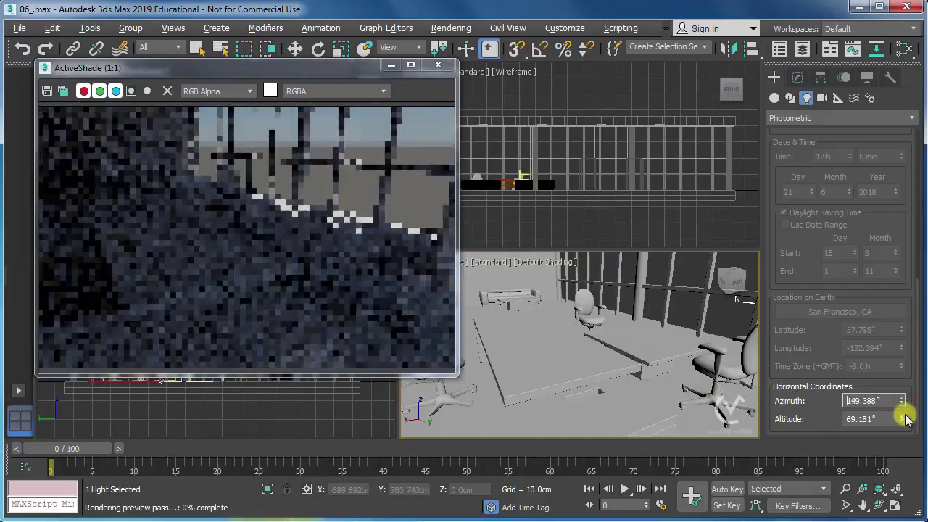
pyautogui.moveTo(384, 69); pyautogui.dragTo(656, 40)
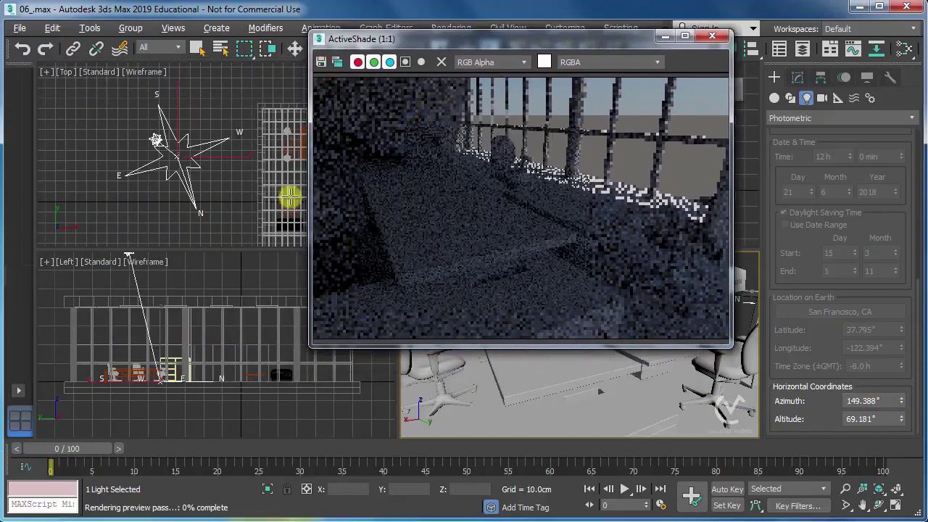
# Step: Set the sun altitude to 60° and move the ActiveShade window to the left edge
pyautogui.moveTo(904, 419)
pyautogui.mouseDown()
pyautogui.moveTo(906, 364)
pyautogui.moveTo(908, 419)
pyautogui.moveTo(909, 391)
pyautogui.moveTo(911, 408)
pyautogui.moveTo(898, 307)
pyautogui.mouseUp()
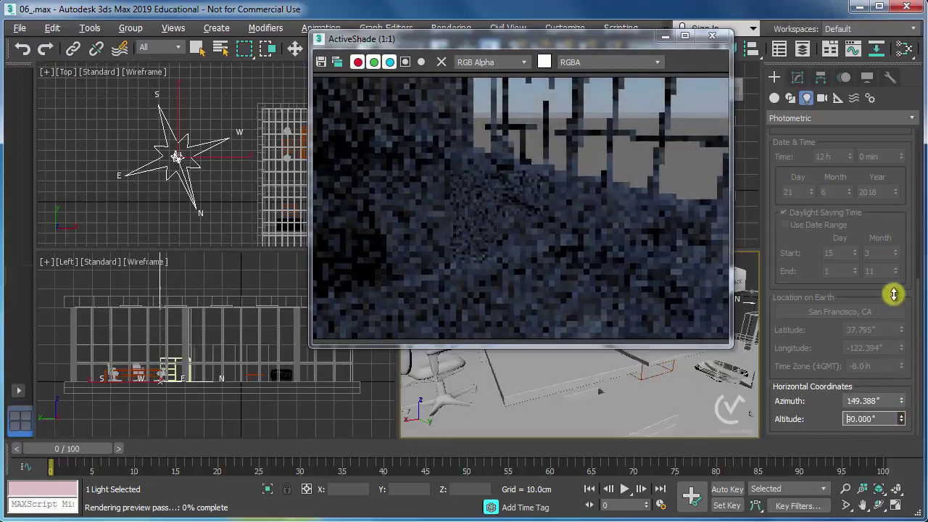
pyautogui.moveTo(900, 418)
pyautogui.mouseDown()
pyautogui.moveTo(897, 325)
pyautogui.moveTo(894, 420)
pyautogui.moveTo(894, 393)
pyautogui.moveTo(904, 439)
pyautogui.moveTo(896, 423)
pyautogui.moveTo(906, 235)
pyautogui.mouseUp()
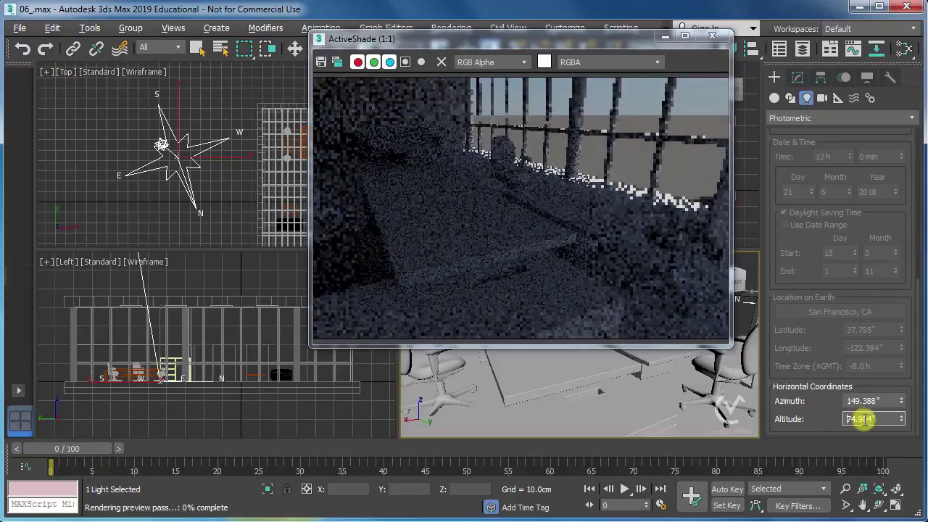
pyautogui.click(848, 417)
pyautogui.write('60')
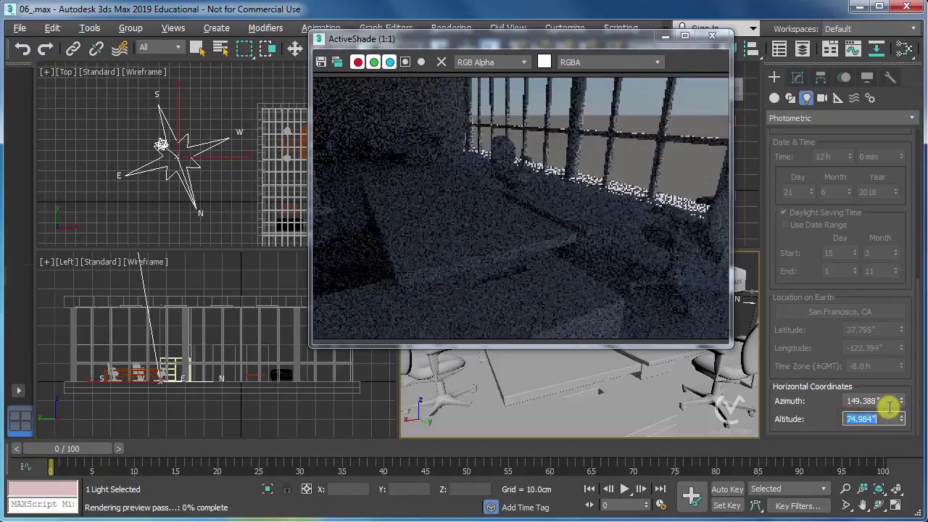
pyautogui.press('Return')
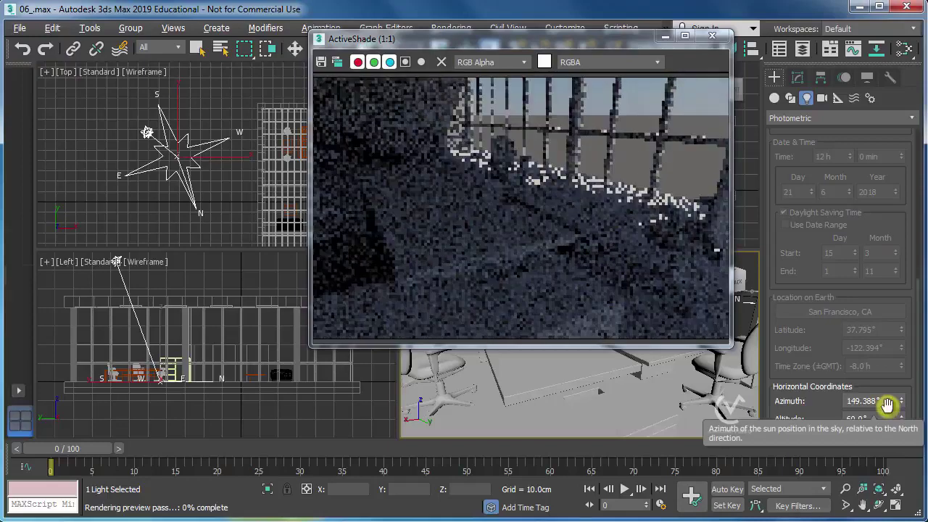
pyautogui.click(623, 44)
pyautogui.moveTo(625, 45); pyautogui.dragTo(313, 87)
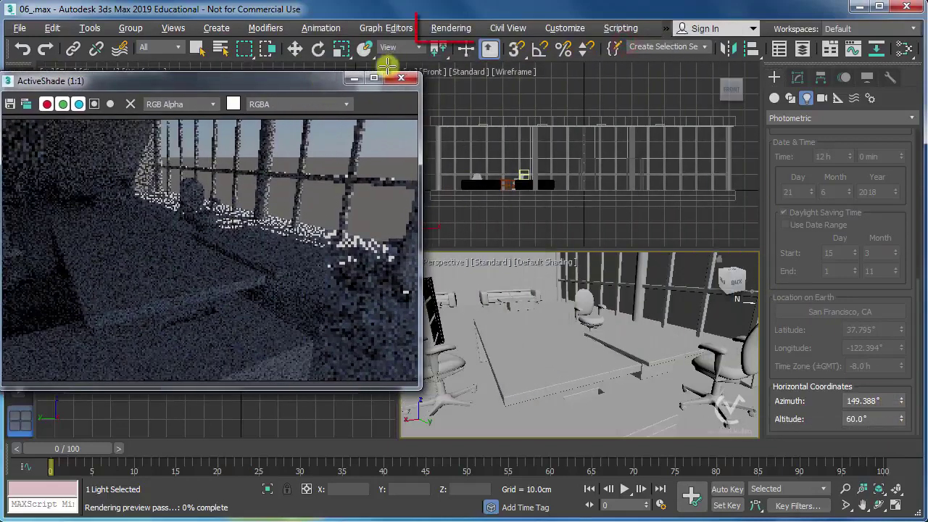
# Step: Set the exposure control to 13.0 EV in Environment and Effects
pyautogui.click(449, 29)
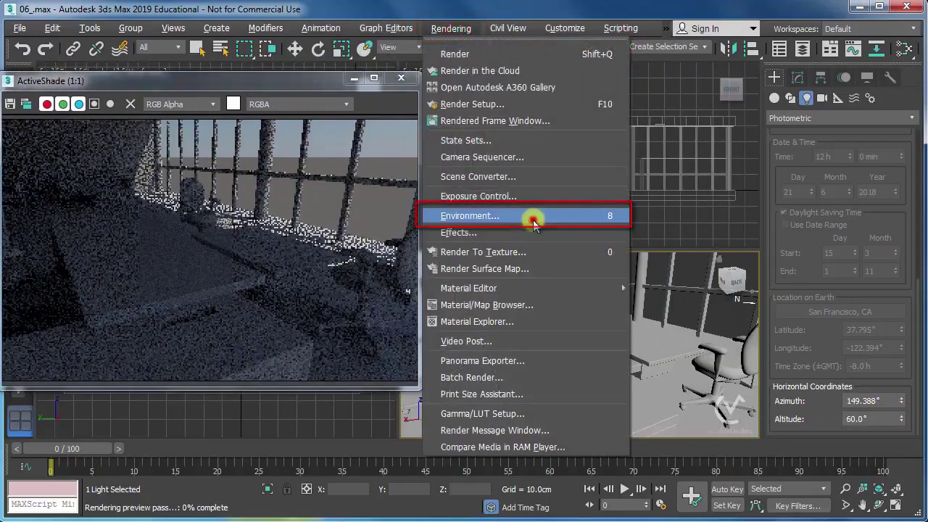
pyautogui.click(534, 215)
pyautogui.moveTo(556, 78); pyautogui.dragTo(552, 56)
pyautogui.doubleClick(689, 396)
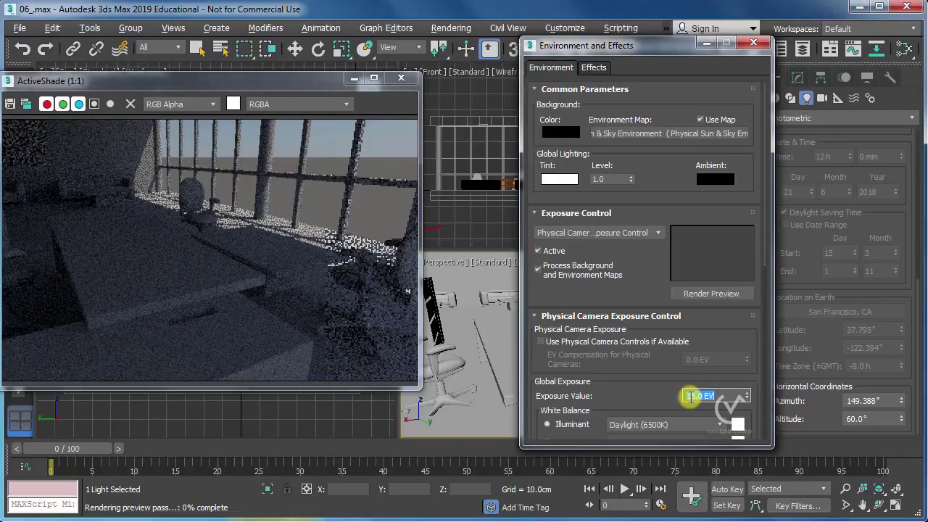
pyautogui.press('Tab')
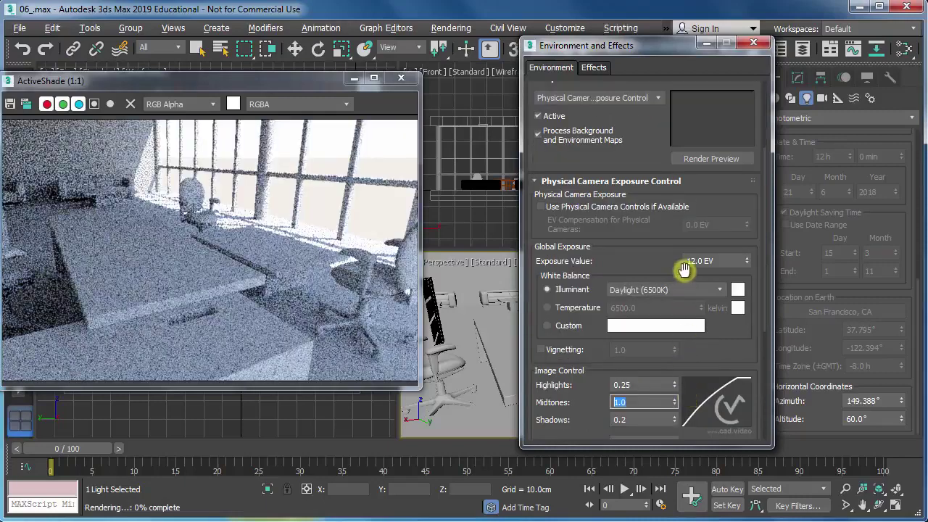
pyautogui.press('Tab')
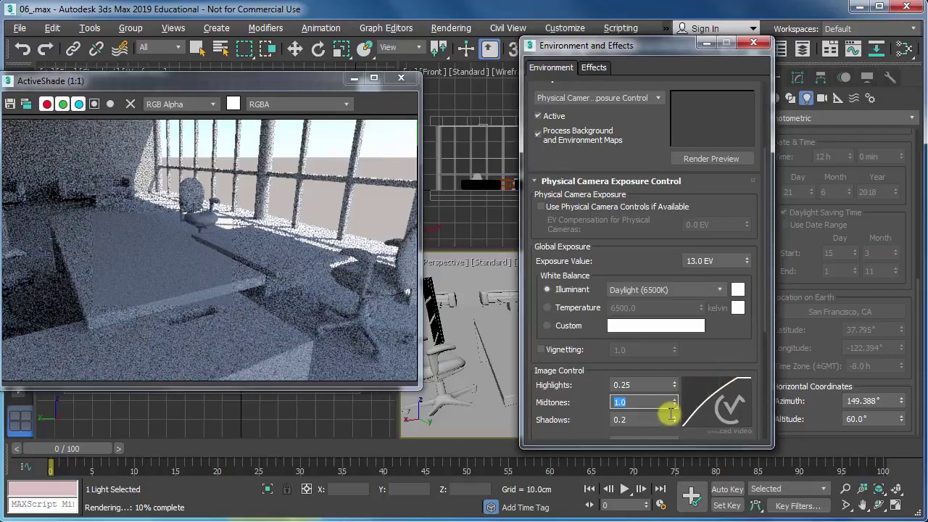
# Step: Lower the highlights slightly, raise shadows to 0.66, and close the Environment and Effects dialog
pyautogui.click(675, 388)
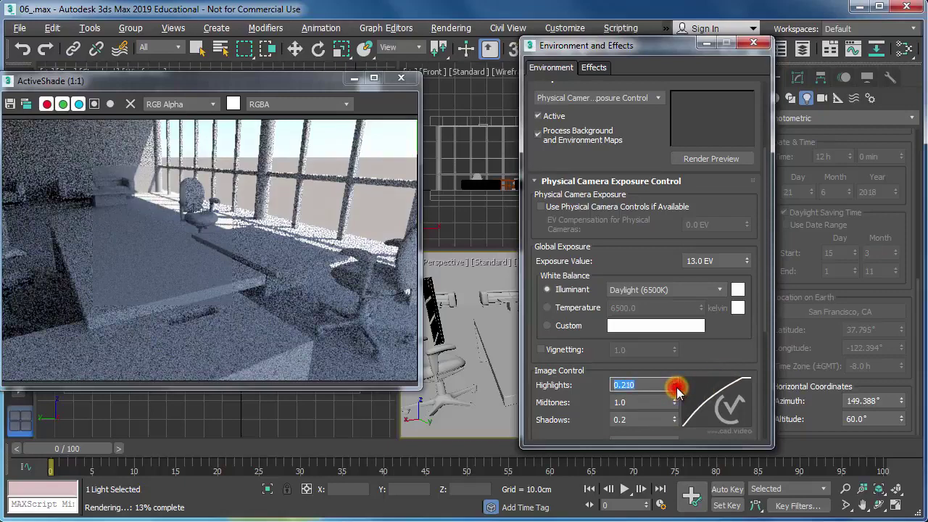
pyautogui.click(675, 389)
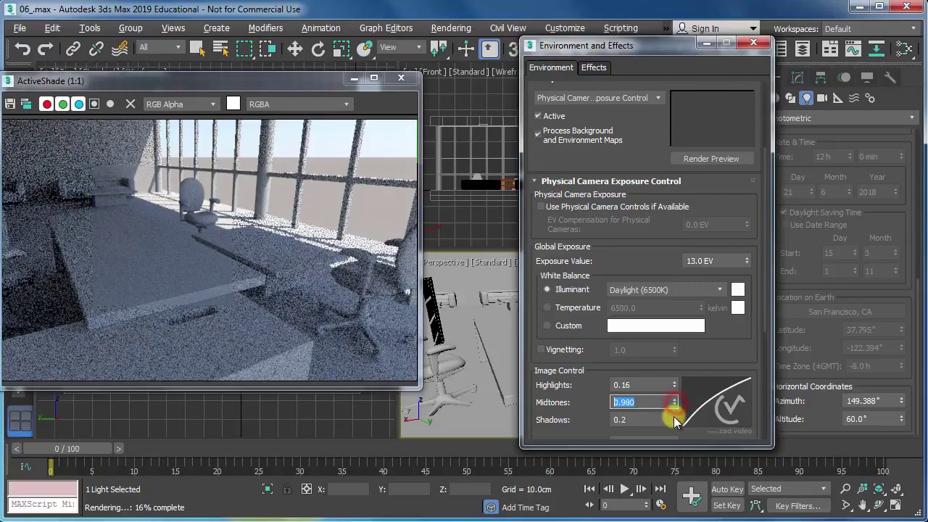
pyautogui.click(675, 418)
pyautogui.moveTo(674, 419); pyautogui.dragTo(675, 398)
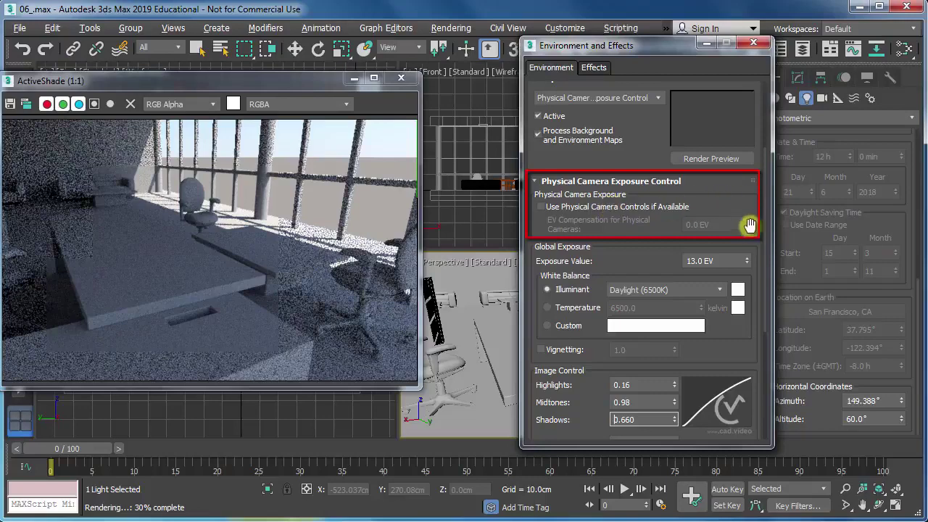
pyautogui.moveTo(766, 234); pyautogui.dragTo(765, 342)
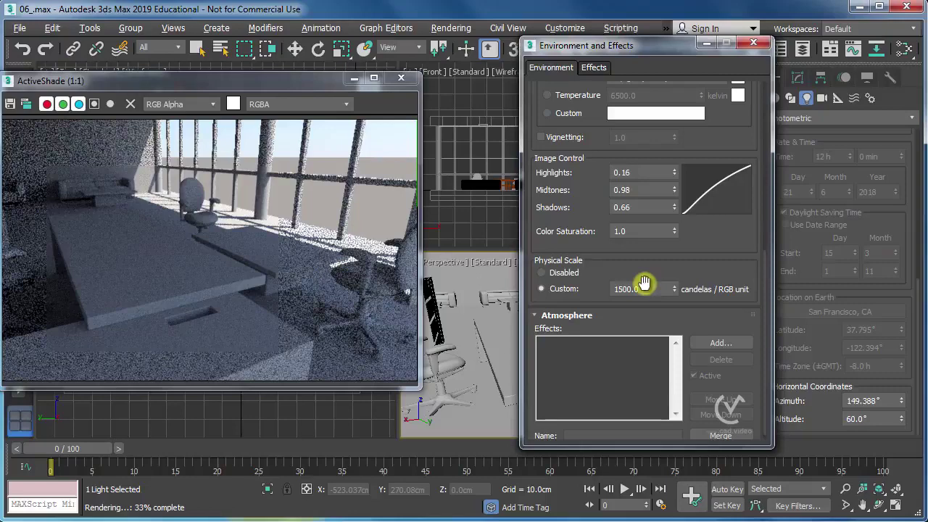
pyautogui.click(755, 45)
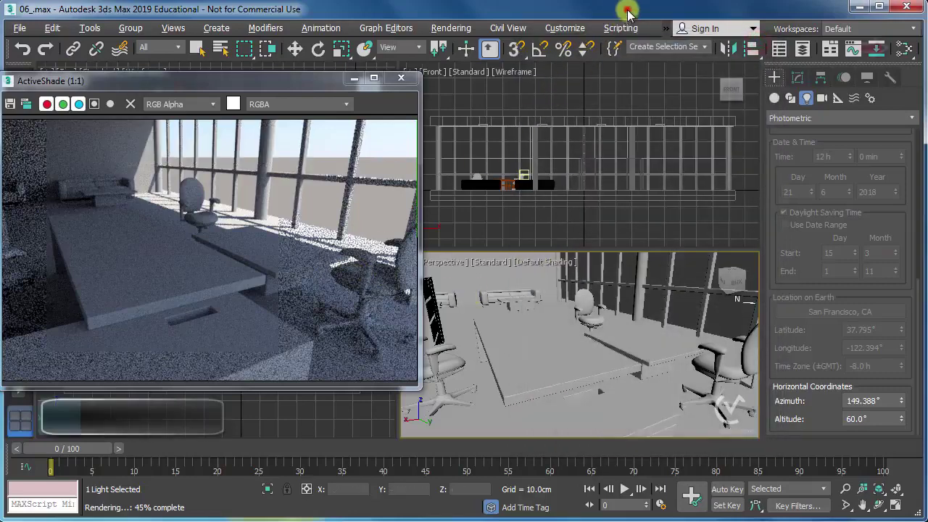
pyautogui.press('m')
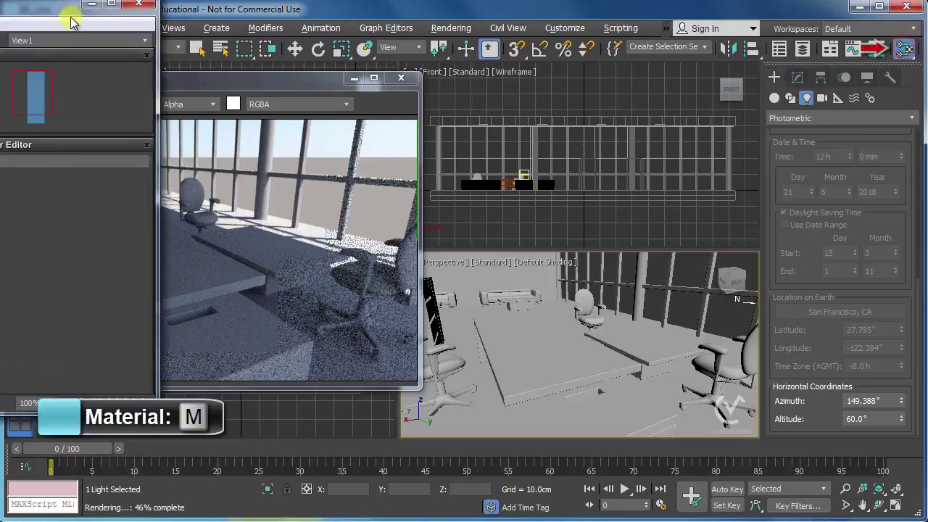
# Step: Move and resize the Slate Material Editor to the upper left of the screen
pyautogui.moveTo(44, 4)
pyautogui.mouseDown()
pyautogui.moveTo(591, 44)
pyautogui.moveTo(514, 60)
pyautogui.mouseUp()
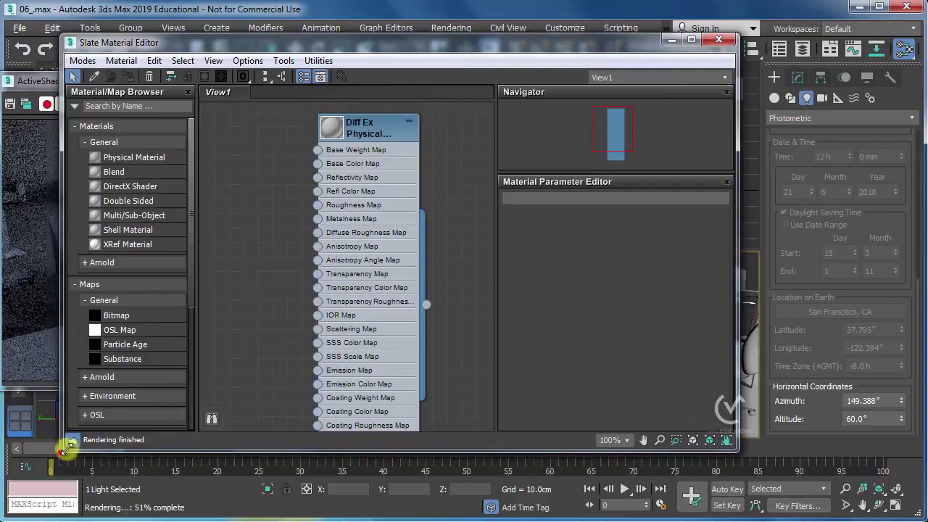
pyautogui.moveTo(65, 448); pyautogui.dragTo(284, 413)
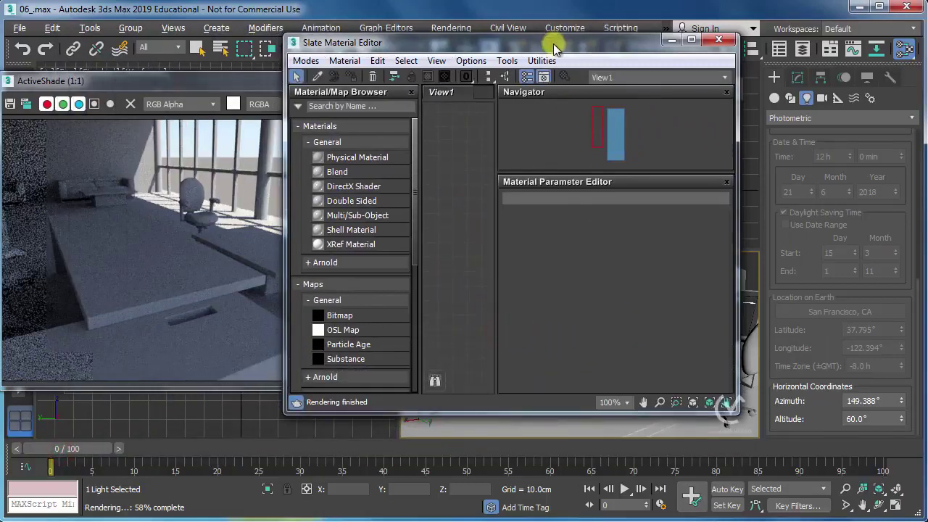
pyautogui.moveTo(286, 412); pyautogui.dragTo(166, 461)
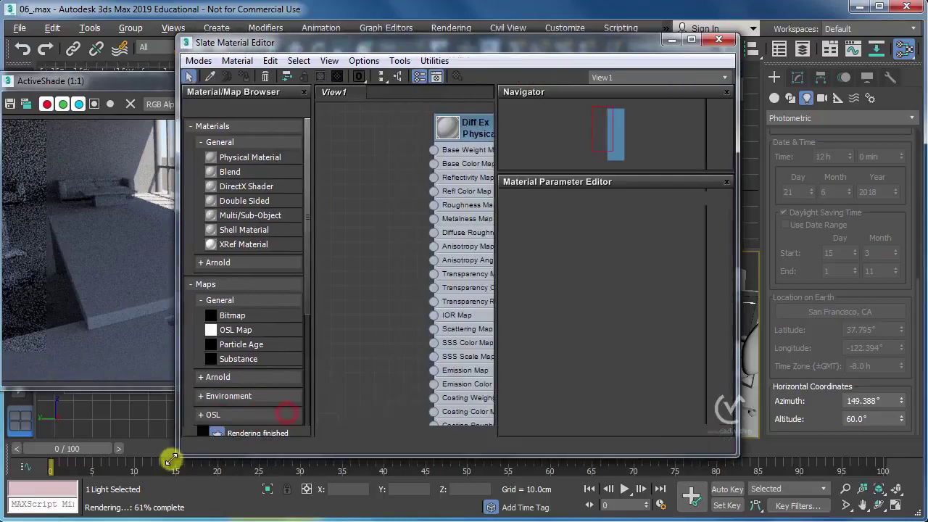
pyautogui.moveTo(468, 229); pyautogui.dragTo(250, 70)
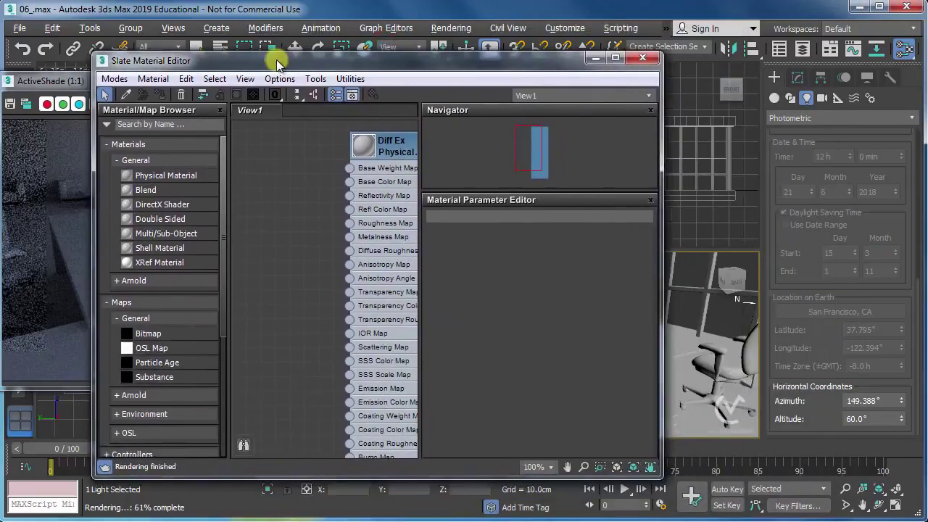
# Step: Drag the Physical Sun & Sky environment map into View1 as an instanced node
pyautogui.click(432, 32)
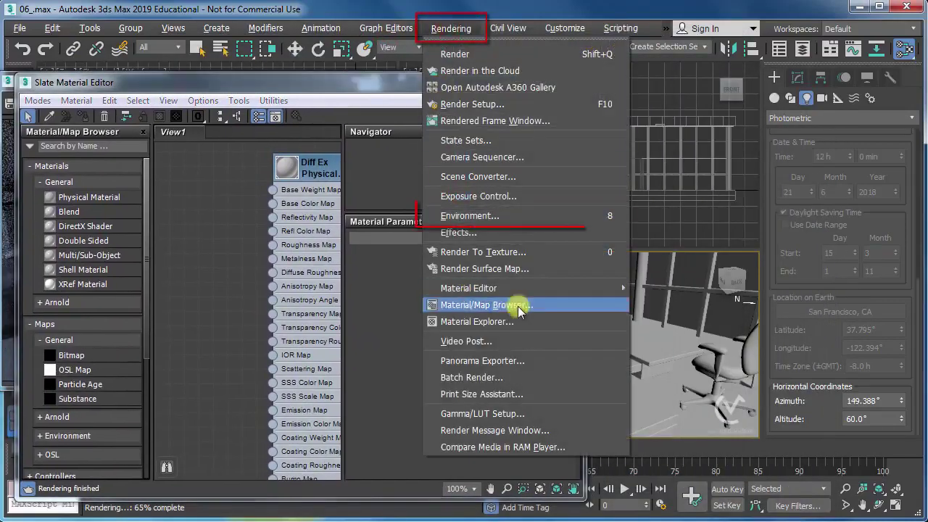
pyautogui.click(530, 216)
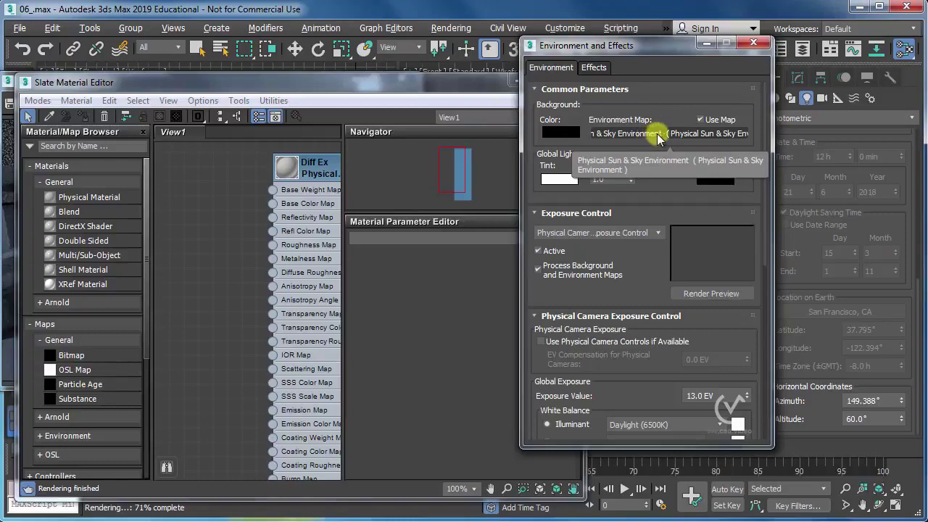
pyautogui.moveTo(660, 135); pyautogui.dragTo(573, 99)
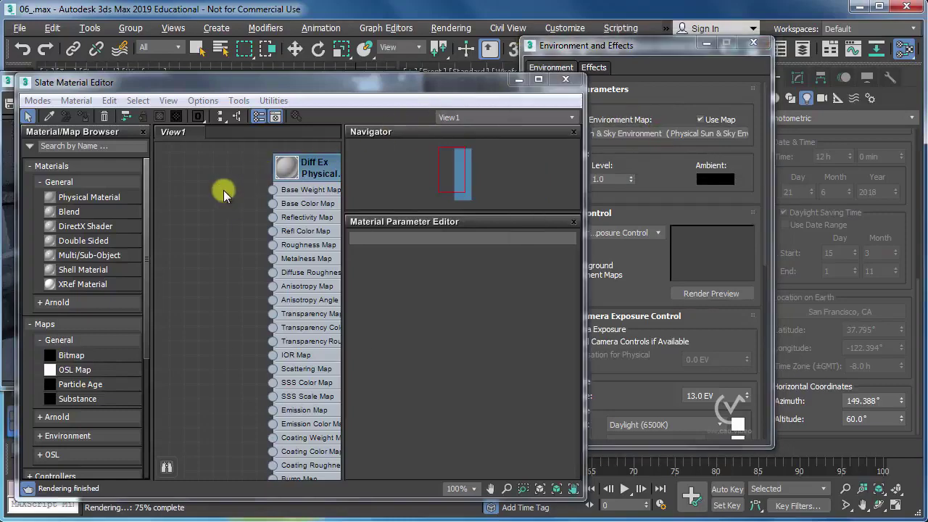
pyautogui.moveTo(223, 194); pyautogui.dragTo(222, 195)
pyautogui.click(269, 335)
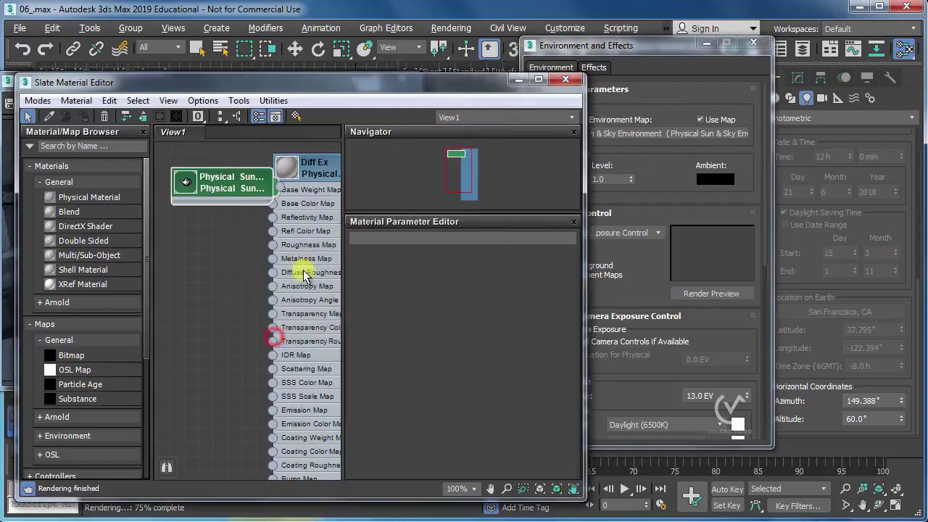
pyautogui.moveTo(438, 91); pyautogui.dragTo(746, 58)
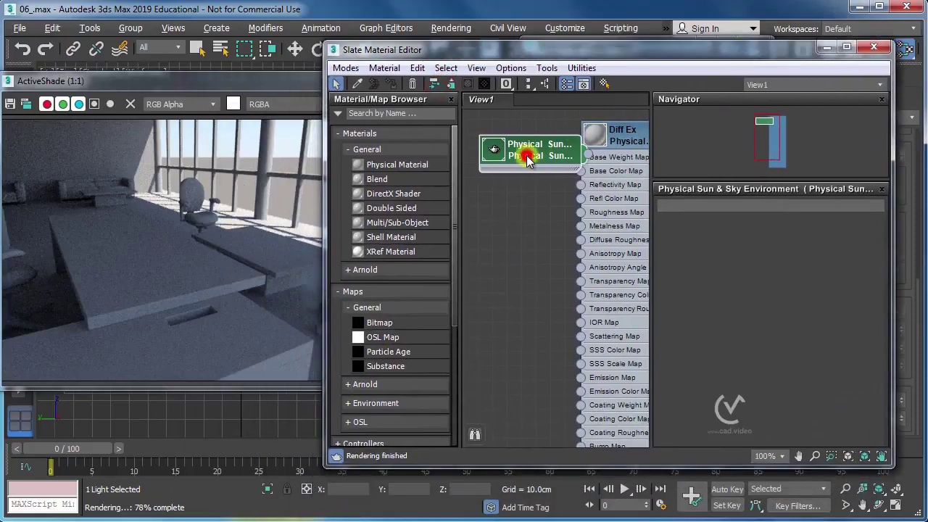
# Step: Open the Physical Sun & Sky parameters and set horizon height -0.1° and horizon blur 1.2°
pyautogui.doubleClick(528, 161)
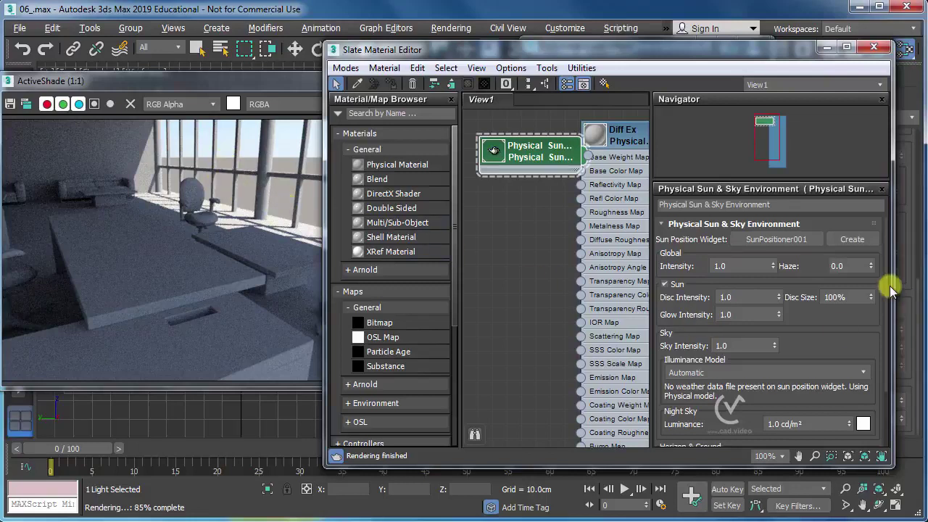
pyautogui.moveTo(884, 296); pyautogui.dragTo(890, 353)
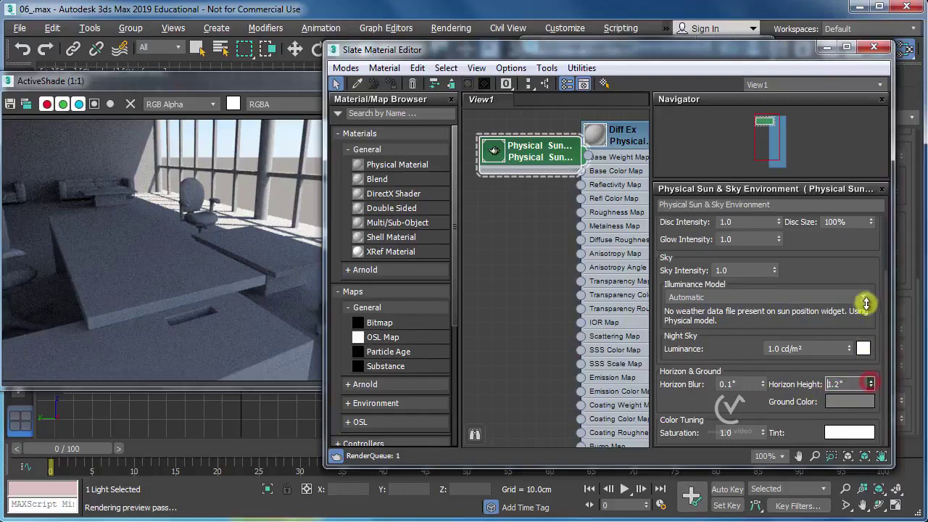
pyautogui.moveTo(865, 302); pyautogui.dragTo(862, 193)
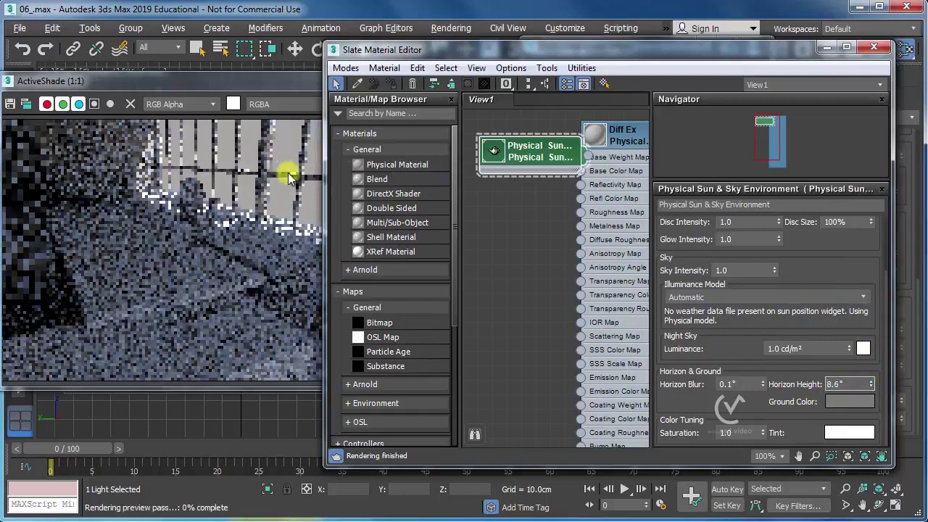
pyautogui.doubleClick(849, 384)
pyautogui.write('0')
pyautogui.press('Return')
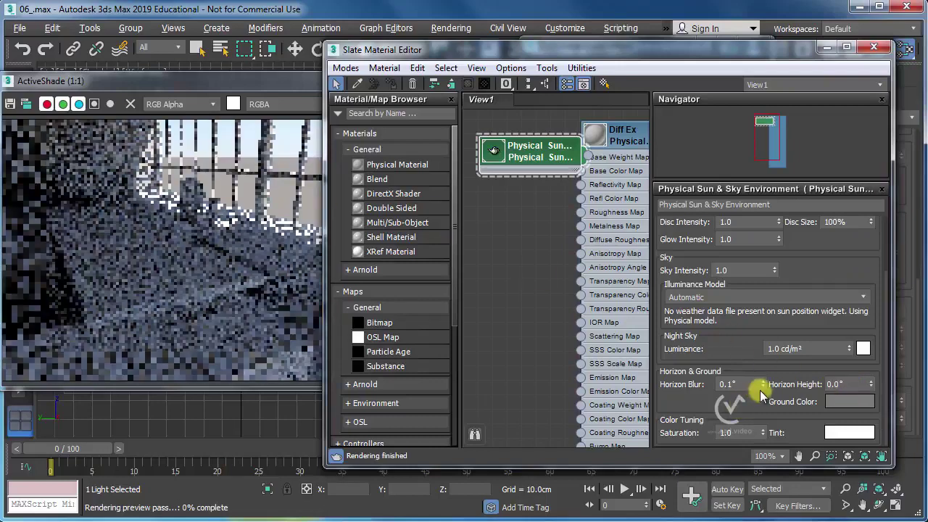
pyautogui.moveTo(762, 385); pyautogui.dragTo(762, 310)
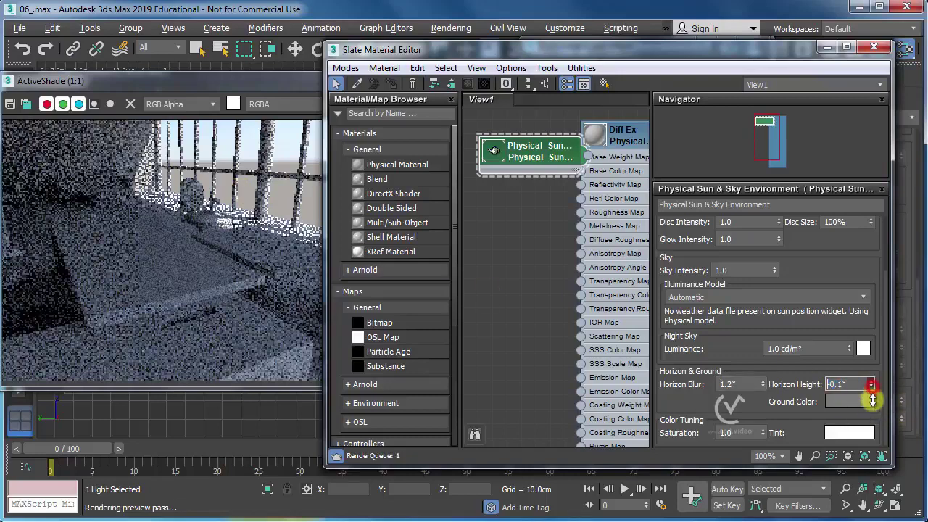
pyautogui.moveTo(872, 400); pyautogui.dragTo(871, 384)
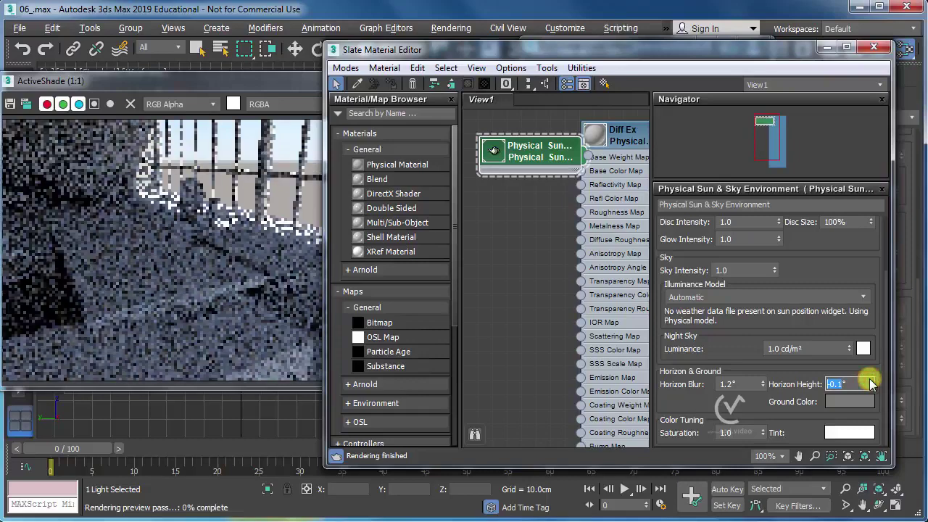
pyautogui.click(851, 401)
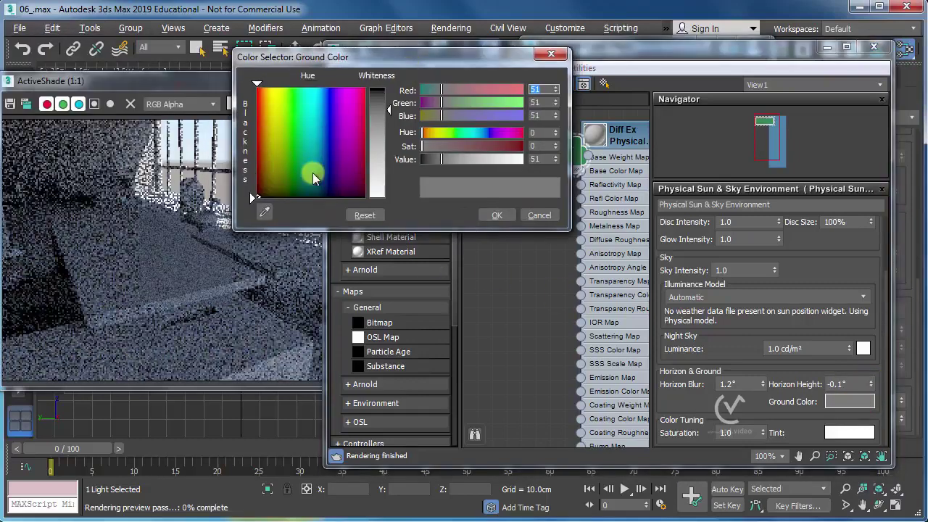
# Step: Make the Physical Sun & Sky ground colour a bright cyan, replacing an initial green
pyautogui.click(297, 184)
pyautogui.moveTo(384, 109); pyautogui.dragTo(384, 115)
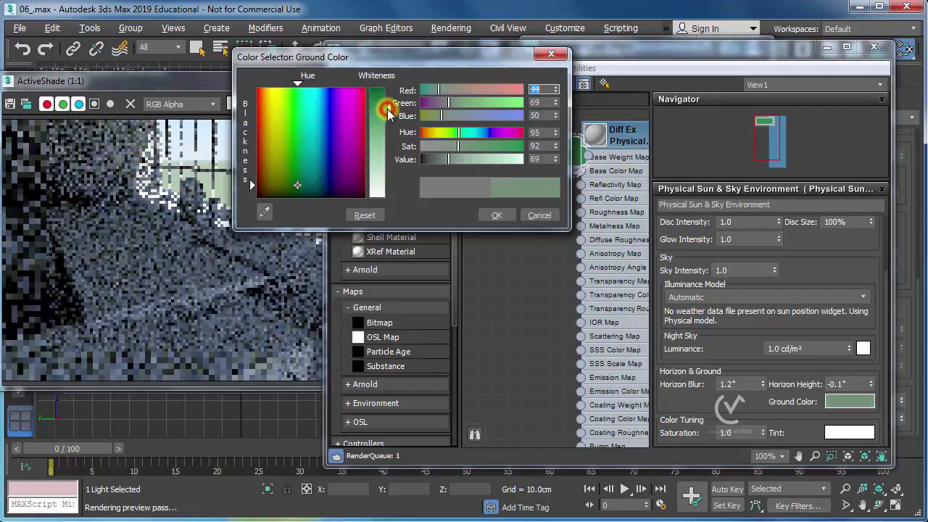
pyautogui.click(497, 215)
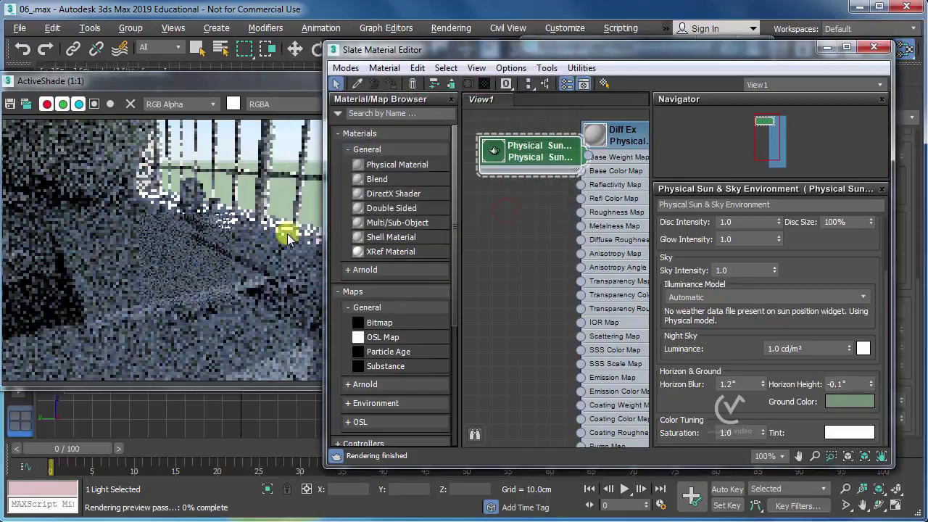
pyautogui.click(848, 400)
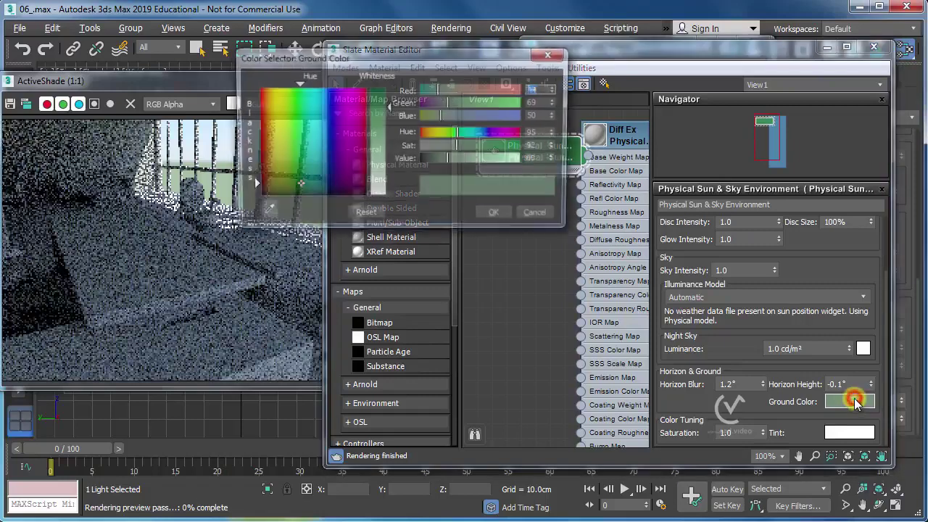
pyautogui.click(311, 104)
pyautogui.click(314, 98)
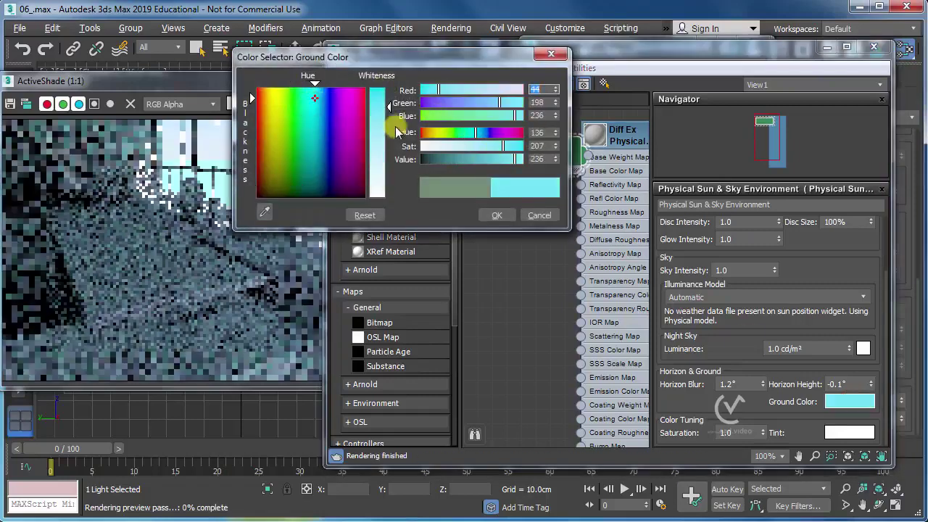
pyautogui.click(496, 215)
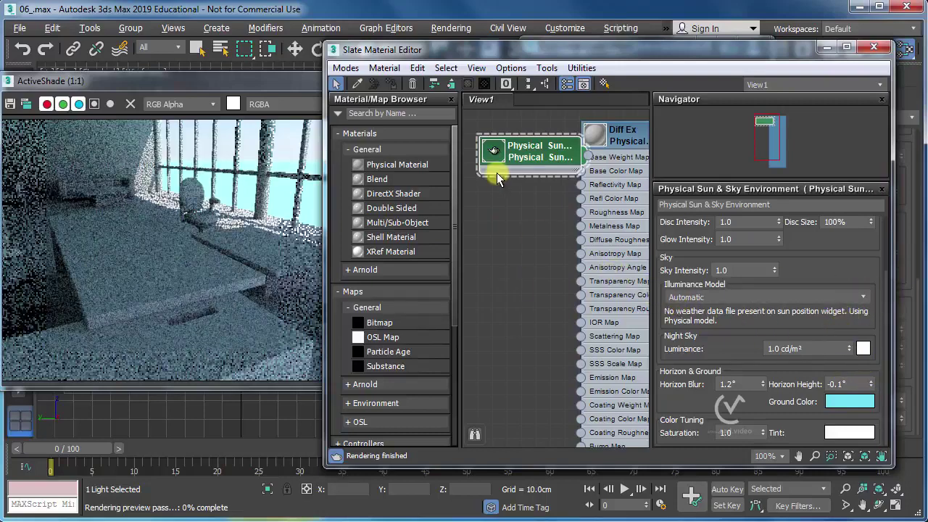
# Step: Close the Slate Material Editor, Environment and Effects dialog, and ActiveShade preview
pyautogui.moveTo(530, 148); pyautogui.dragTo(527, 161)
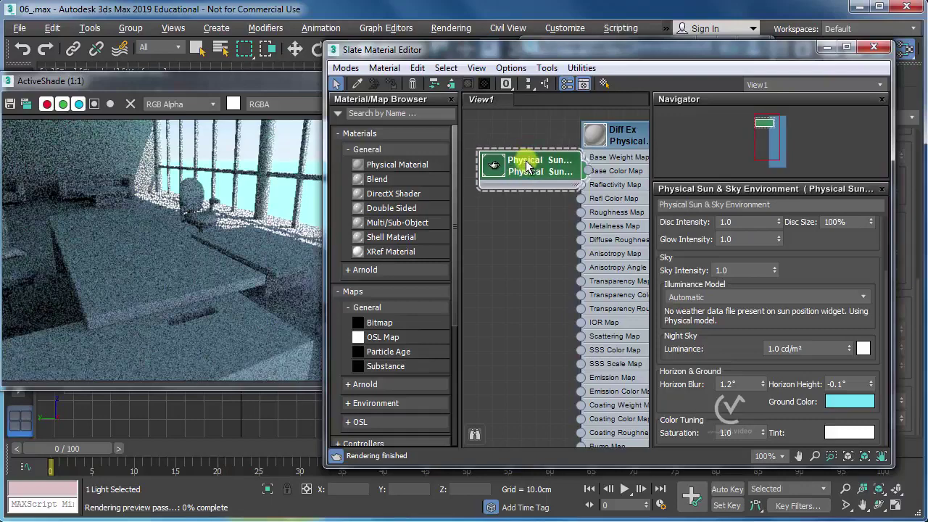
pyautogui.click(872, 48)
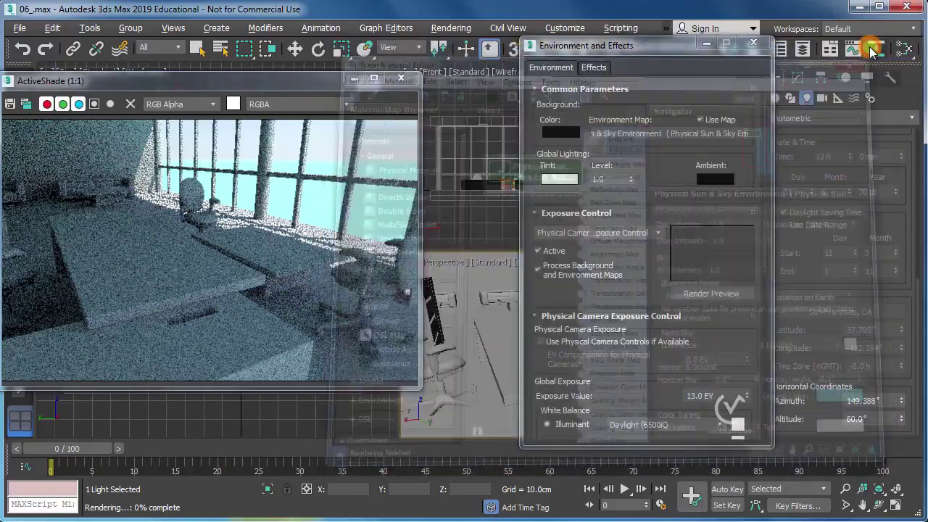
pyautogui.click(758, 45)
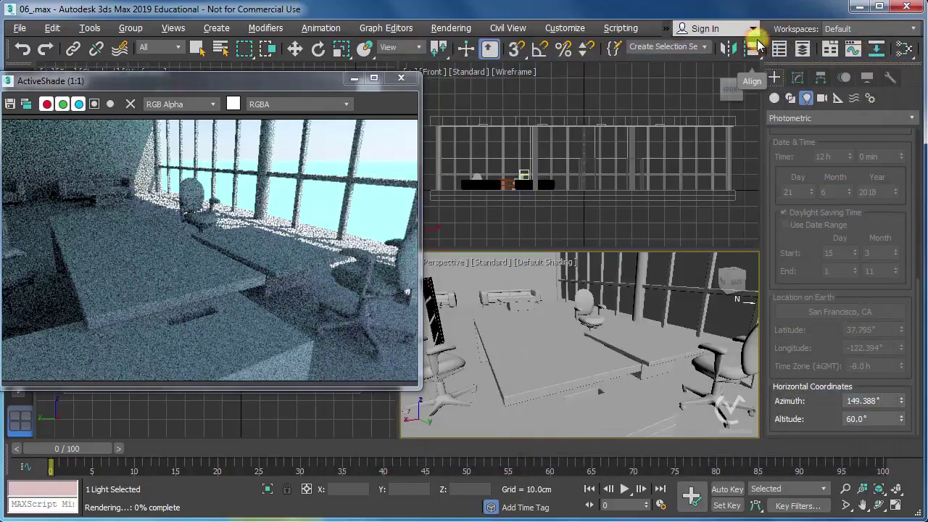
pyautogui.click(402, 77)
# Step: Switch the sun to Date, Time & Location mode, keeping San Francisco, CA as the location
pyautogui.moveTo(916, 297); pyautogui.dragTo(915, 238)
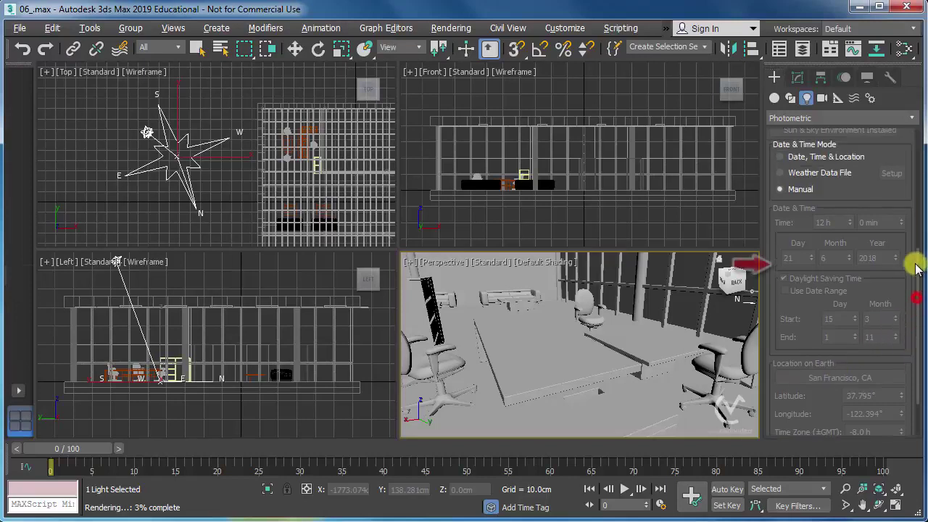
pyautogui.click(807, 232)
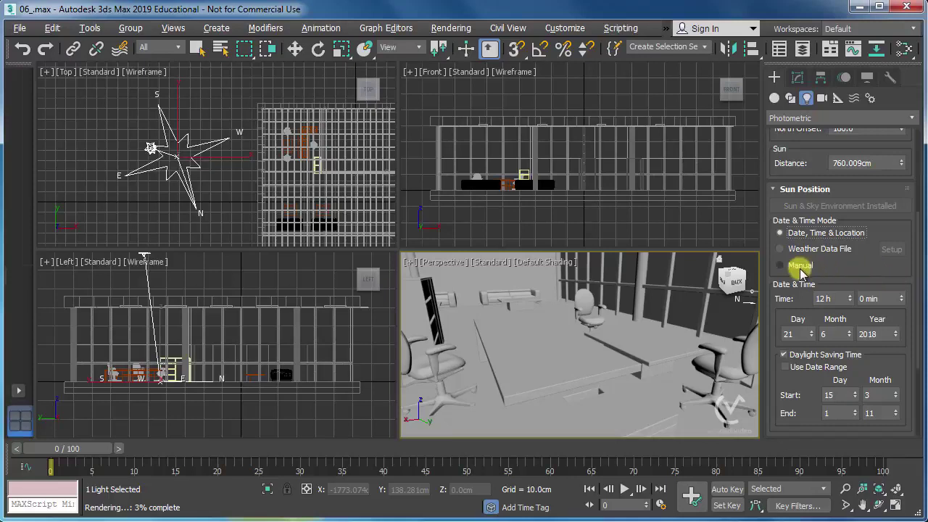
pyautogui.moveTo(912, 272)
pyautogui.mouseDown()
pyautogui.moveTo(919, 247)
pyautogui.moveTo(919, 319)
pyautogui.mouseUp()
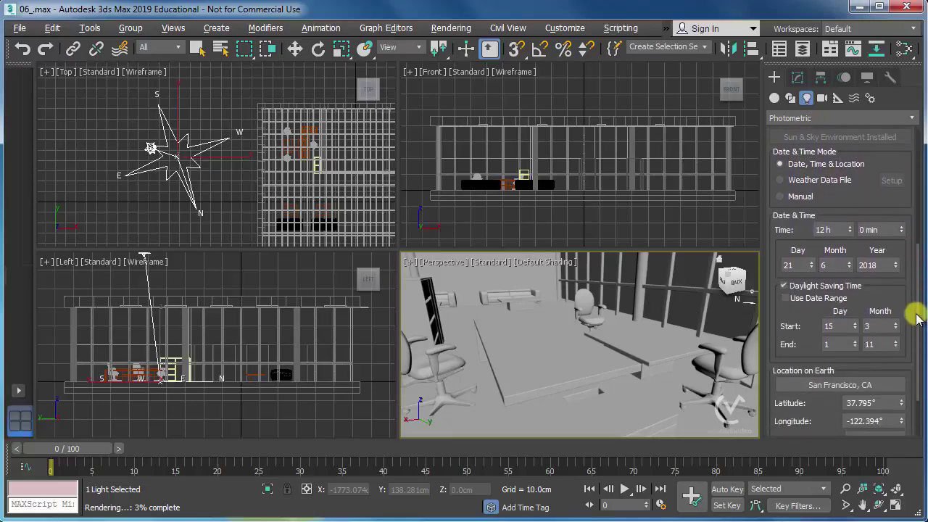
pyautogui.click(845, 385)
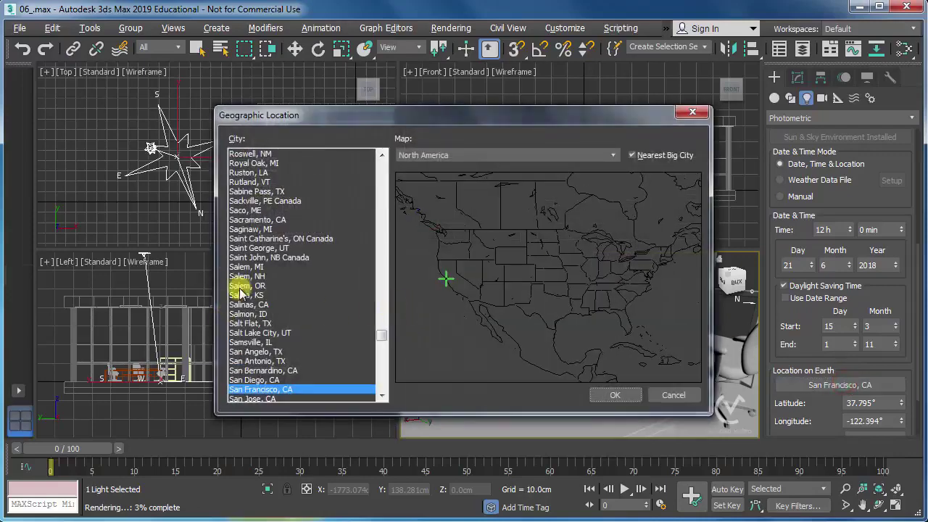
pyautogui.click(673, 395)
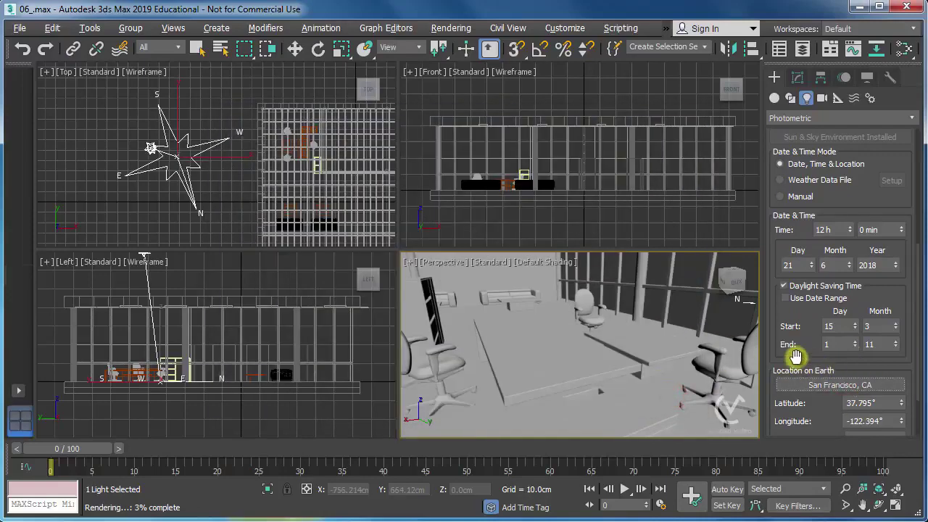